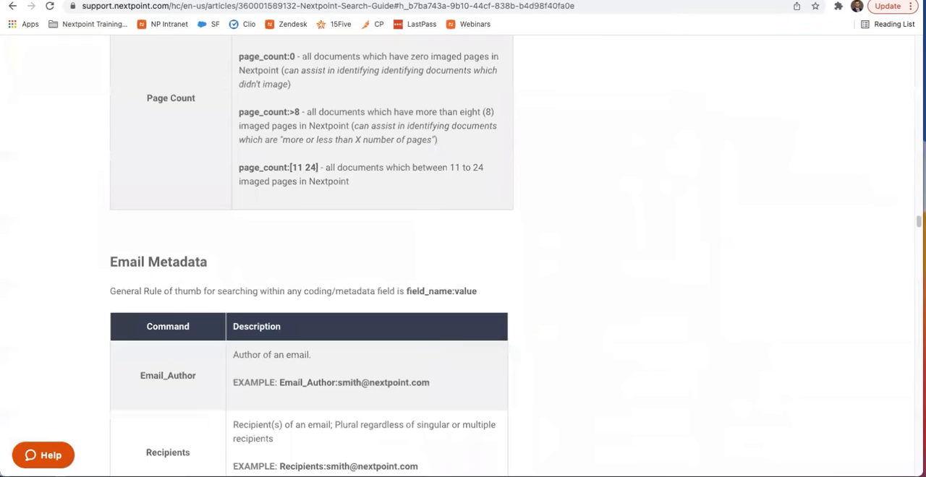
- Search the Training 2021 Discovery review documents for "contract", replacing the has_attachment:true query
scroll(226, 115, up, 5)
scroll(225, 115, up, 6)
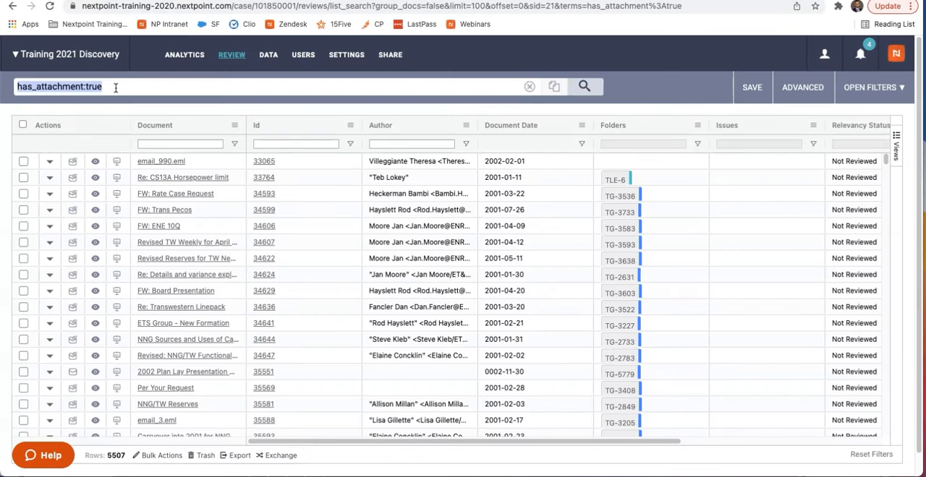
text(contract)
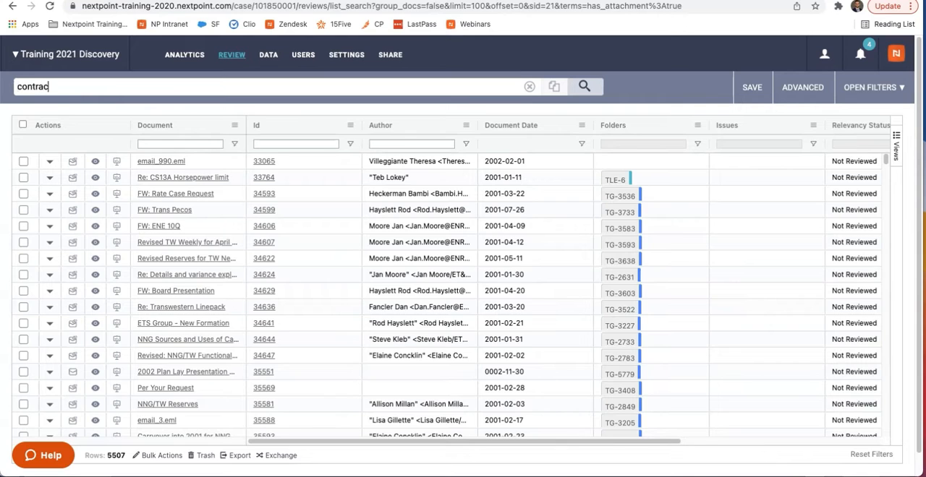
key(Return)
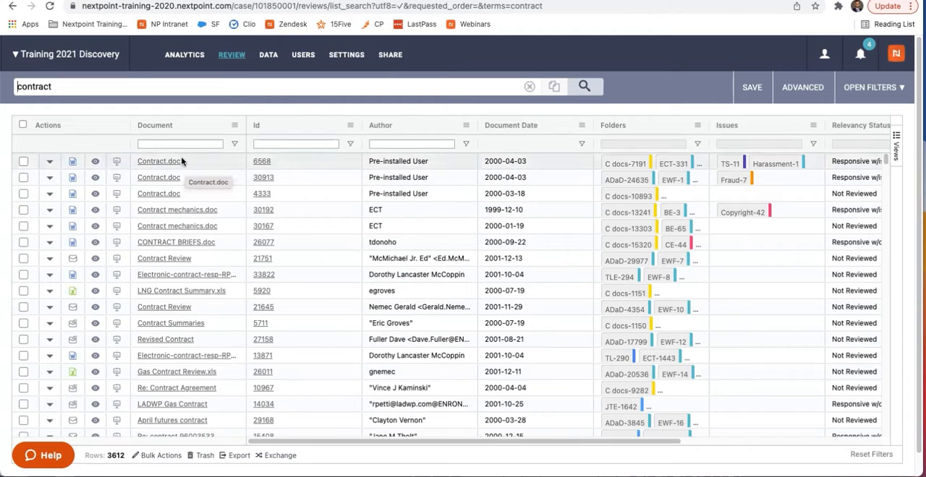
- Narrow the document search by extending the query to "contract AND deal" and run it
triple_click(132, 90)
click(133, 89)
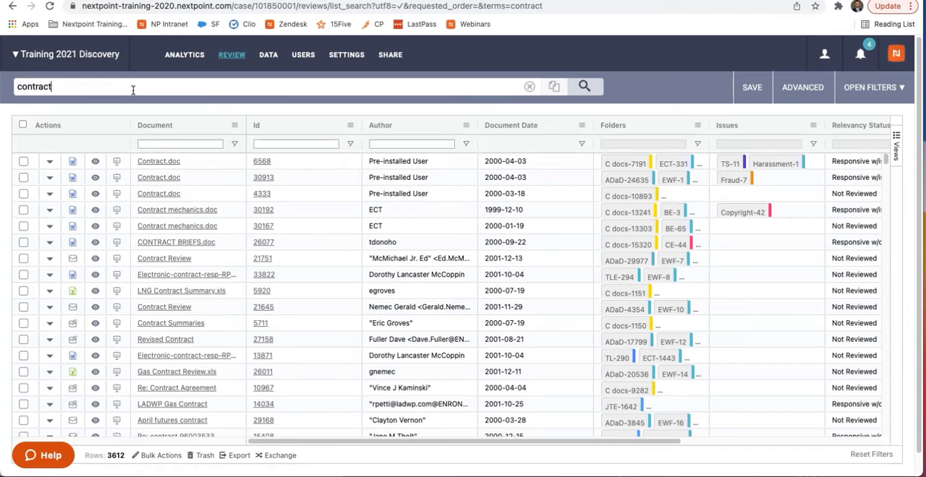
text(AND )
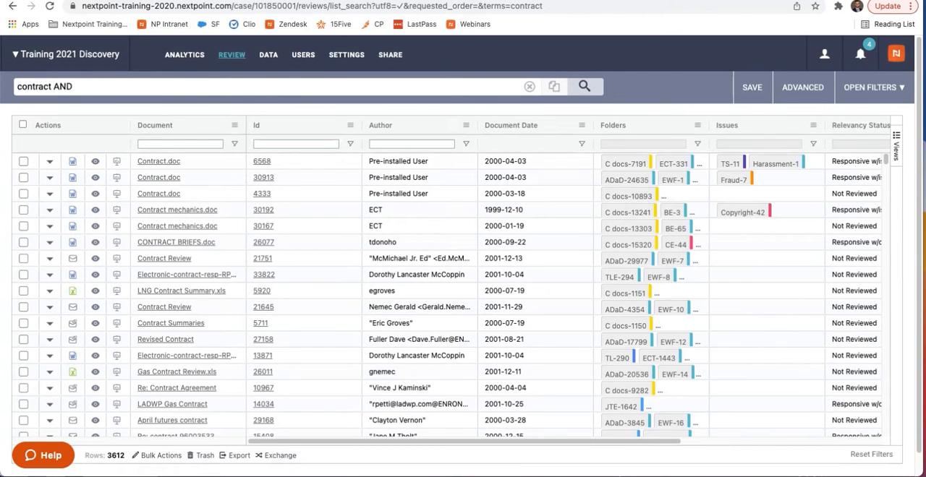
text(deal)
key(Return)
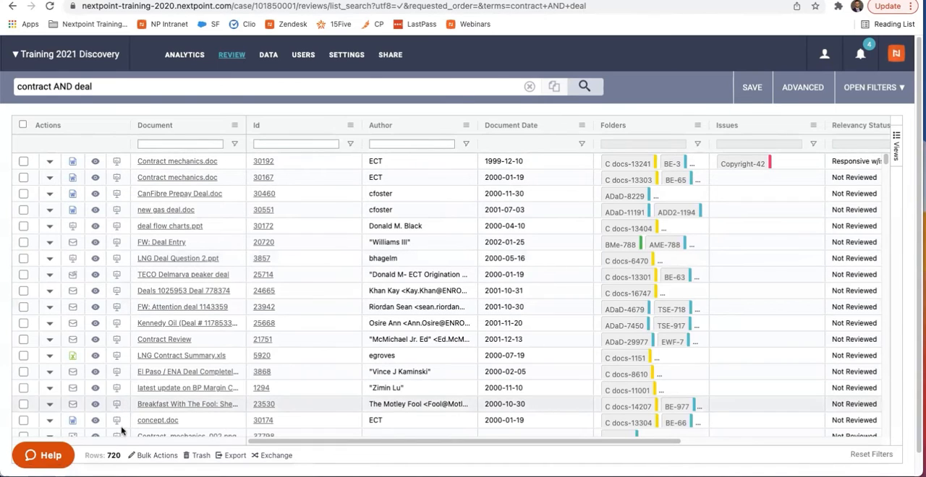
- Add a third required term so the query reads "contract AND deal AND book" and run it
click(113, 86)
text(AND book)
key(Return)
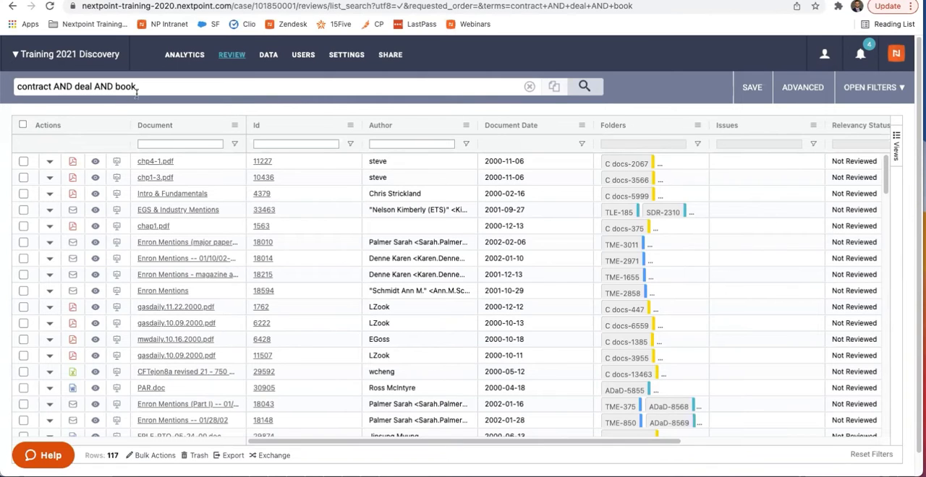
- Start an advanced search restricted to the Not Reviewed status and the folder "Document Date Range Scope"
double_click(147, 86)
triple_click(147, 86)
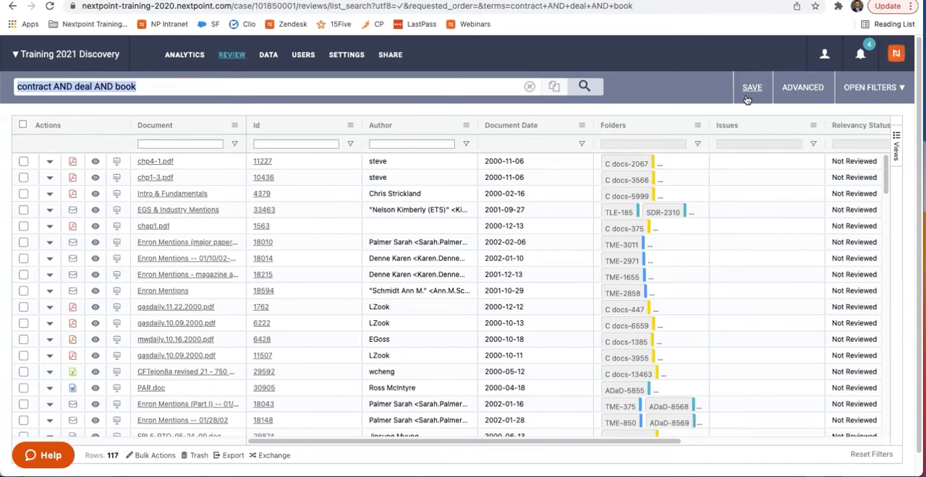
click(796, 88)
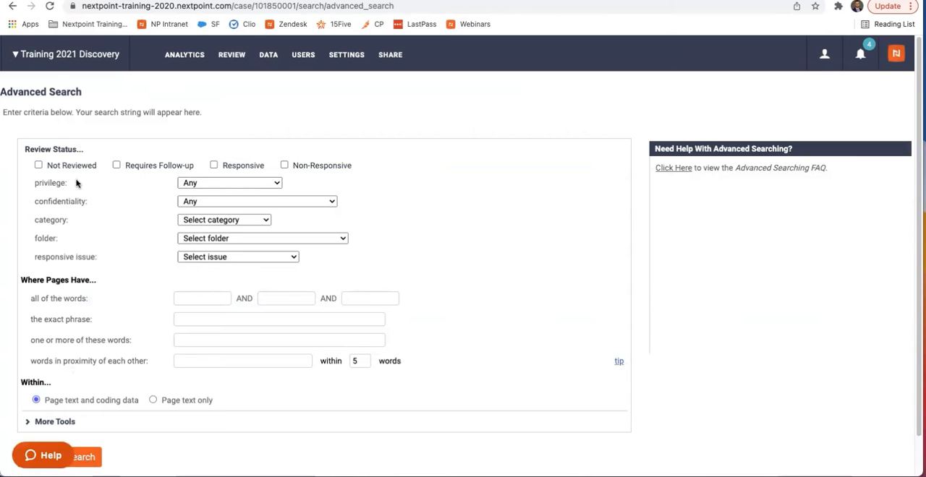
click(39, 166)
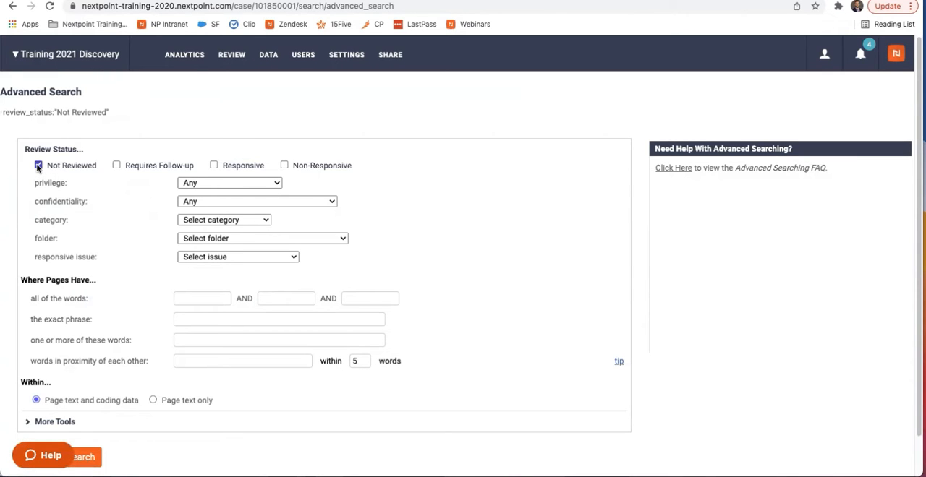
click(237, 240)
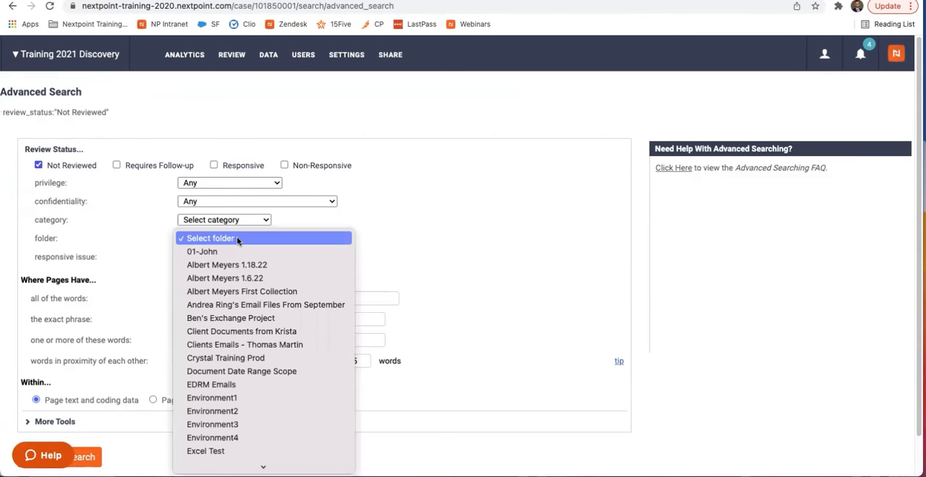
scroll(272, 344, down, 5)
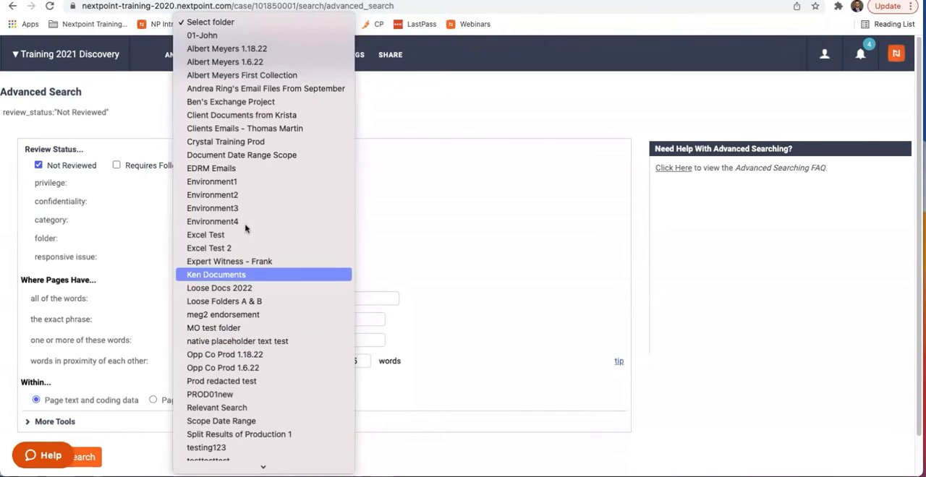
click(246, 157)
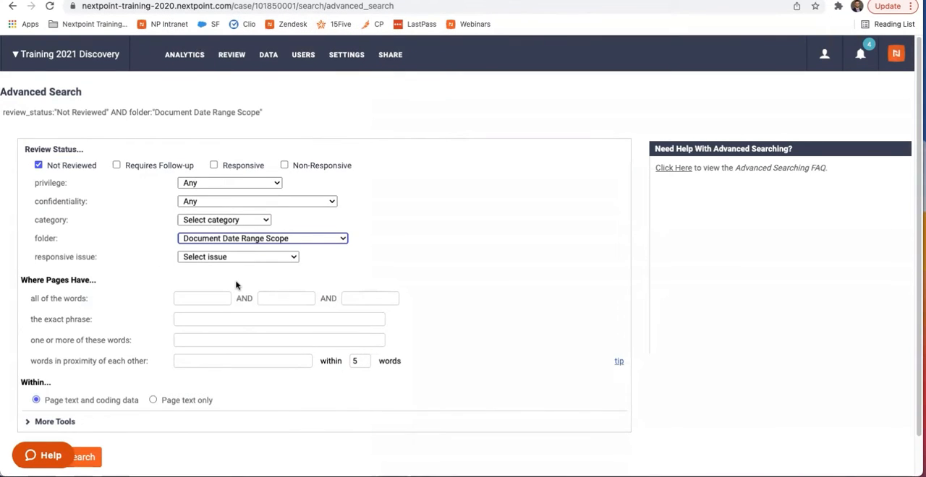
- Require the word "contract" in the pages covered by the advanced search
scroll(238, 285, down, 1)
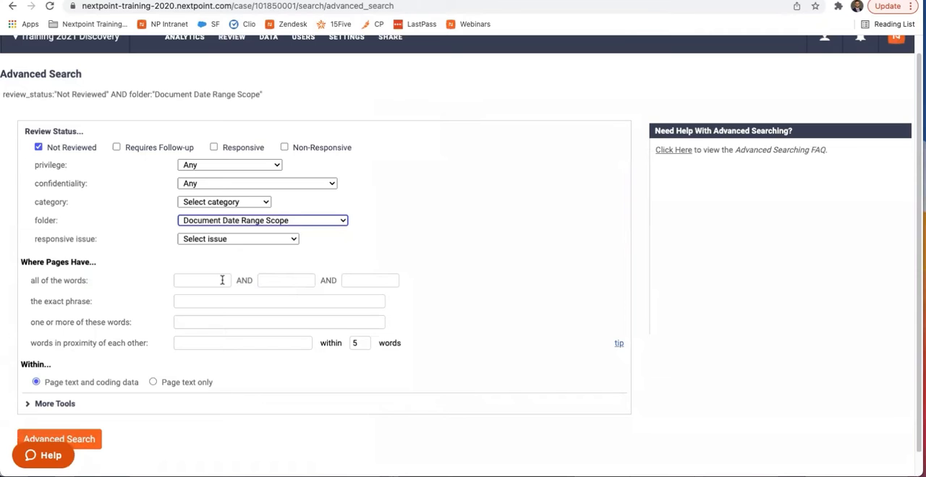
click(222, 280)
click(220, 298)
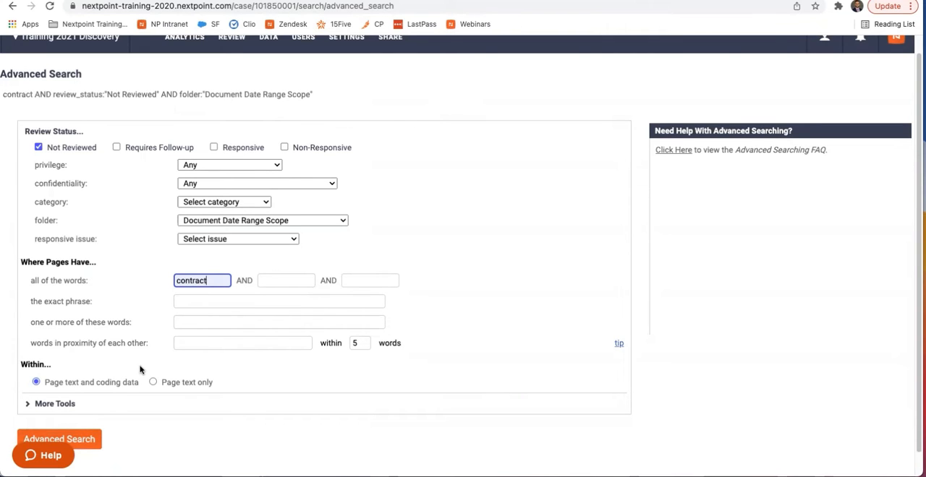
- Add a fuzzy search for the first suggested surname from the additional search tools and run the advanced search
scroll(141, 371, down, 1)
click(117, 377)
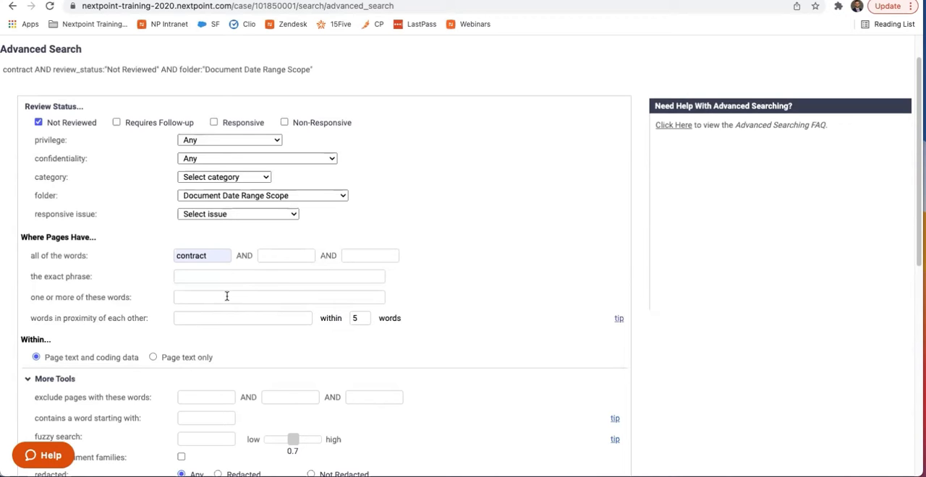
scroll(227, 297, down, 4)
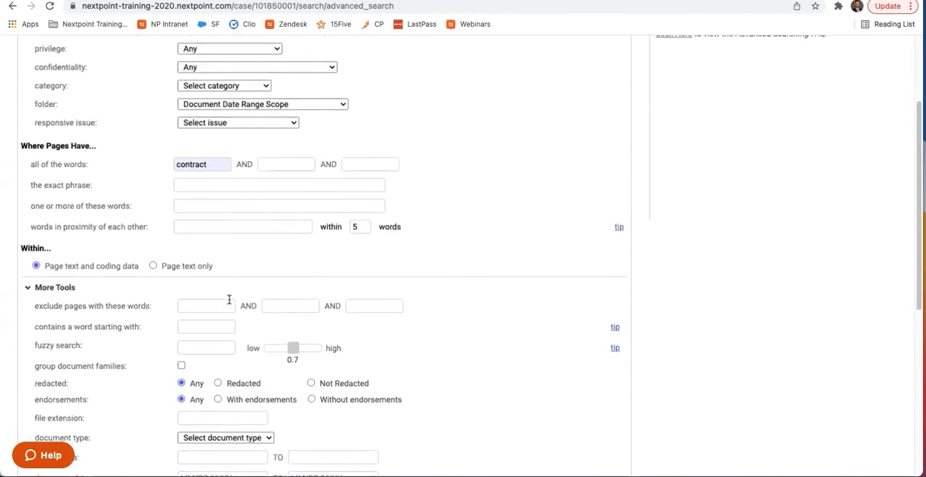
click(213, 314)
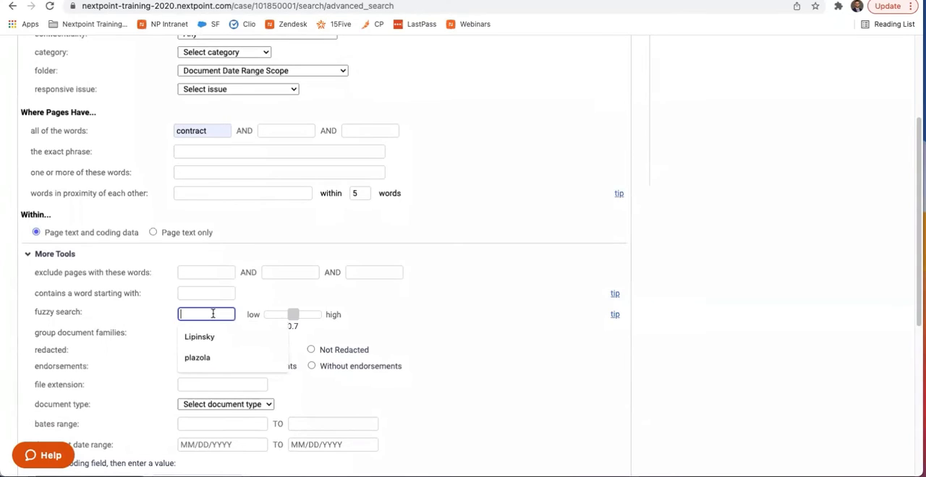
click(149, 313)
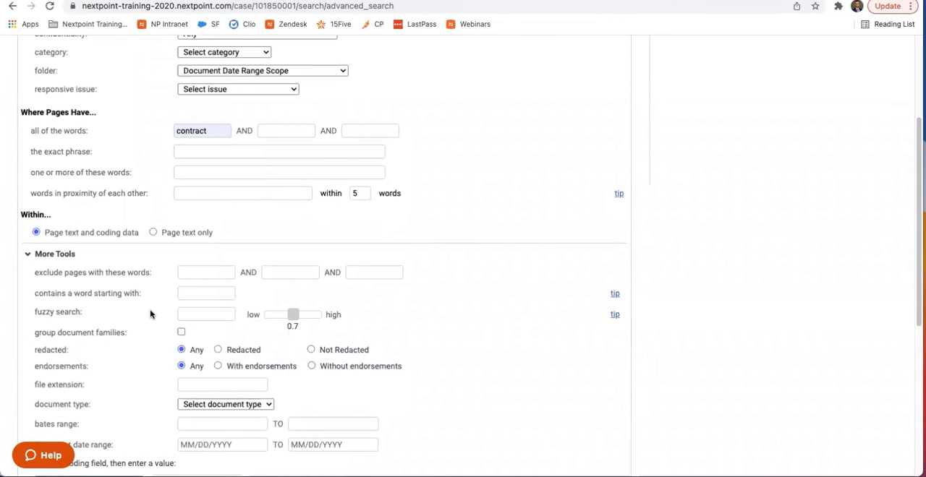
click(197, 315)
click(209, 335)
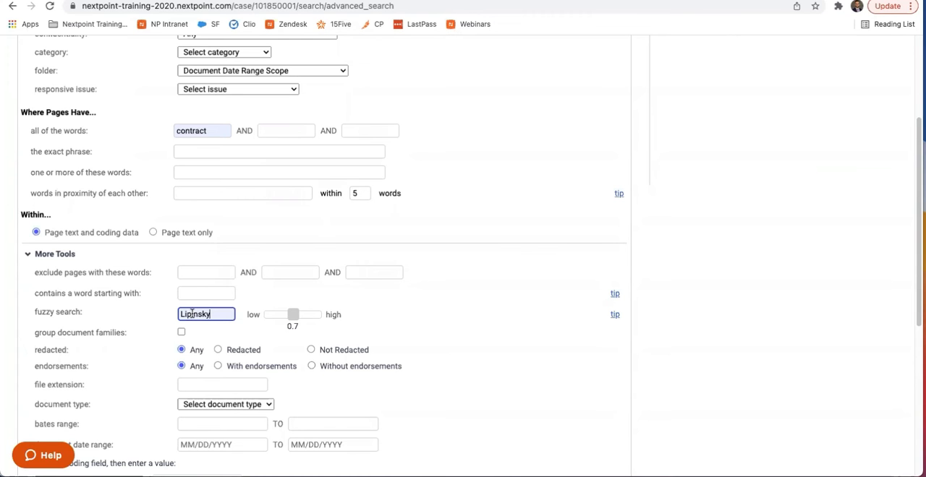
scroll(264, 364, down, 3)
scroll(264, 364, down, 7)
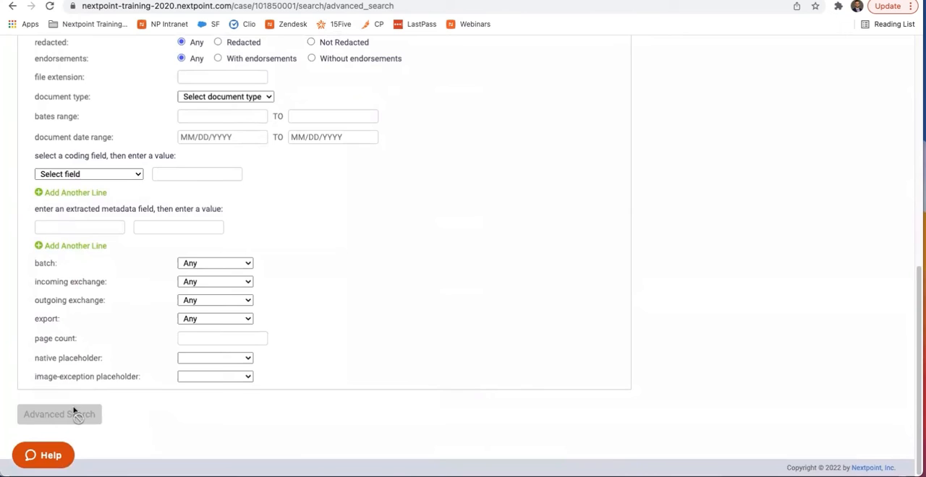
click(76, 414)
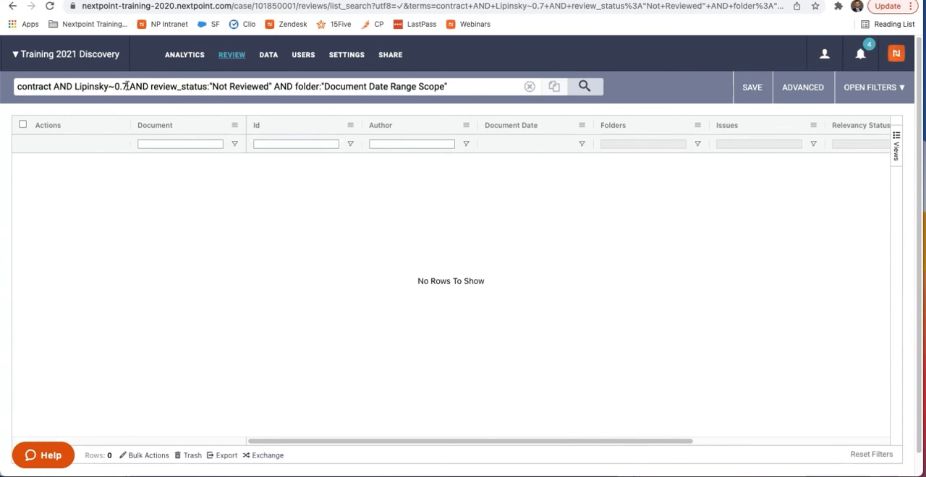
- Change the query to contract OR review_status:"Not Reviewed" AND folder:"Document Date Range Scope", dropping the fuzzy term, and rerun it
double_click(66, 86)
text(OR)
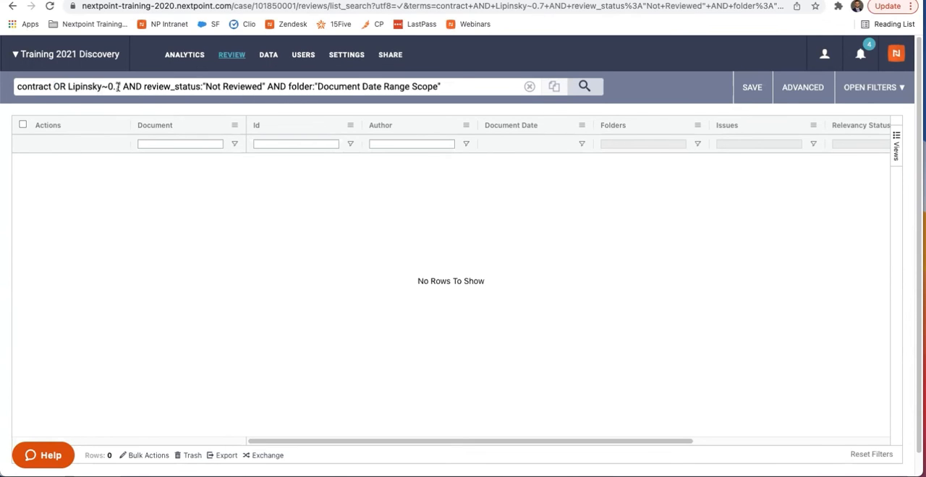
drag(121, 86, 64, 84)
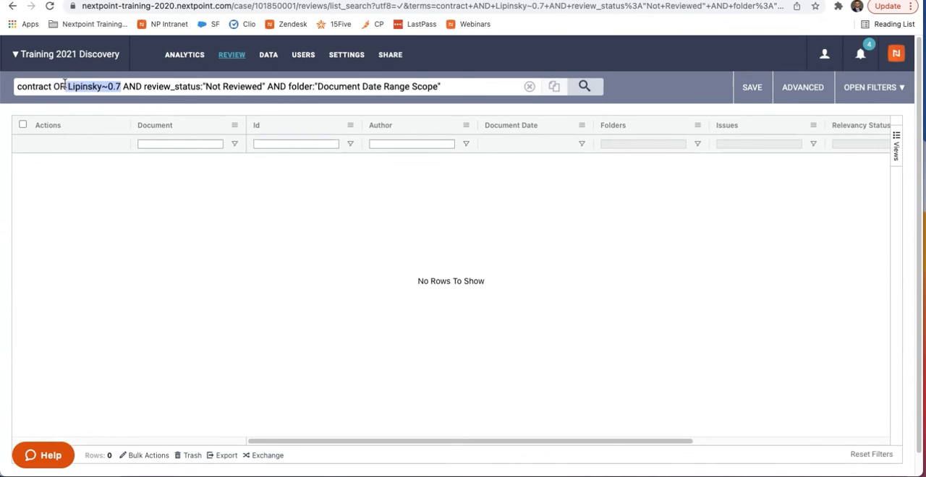
key(BackSpace)
double_click(76, 86)
key(BackSpace)
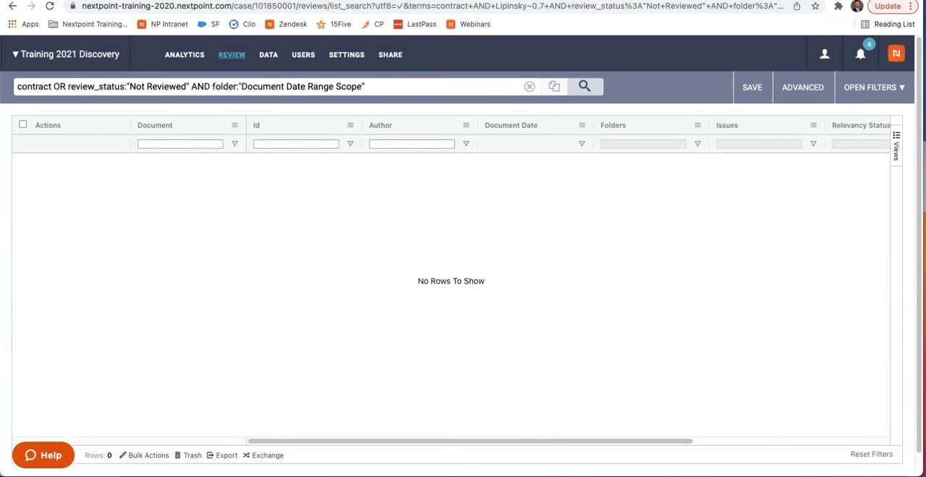
key(Return)
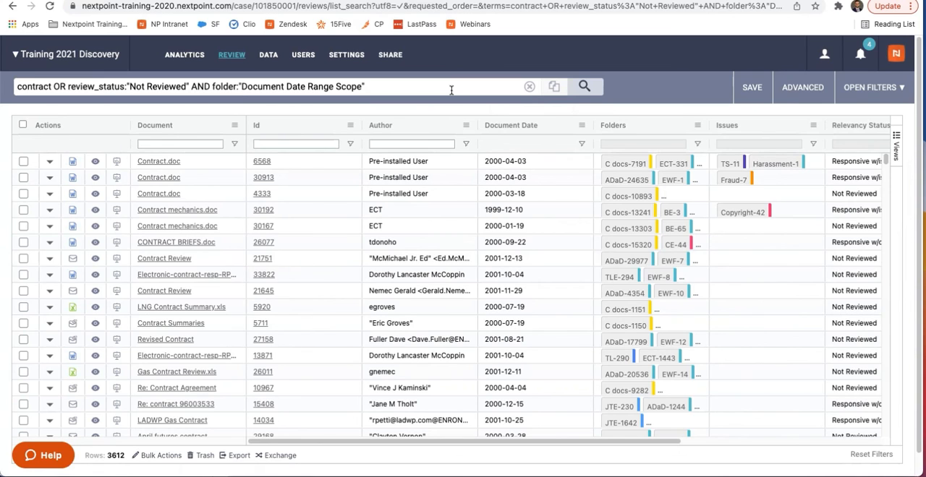
- Mark the current search as public in the save options and look through the list of previously saved searches
click(751, 86)
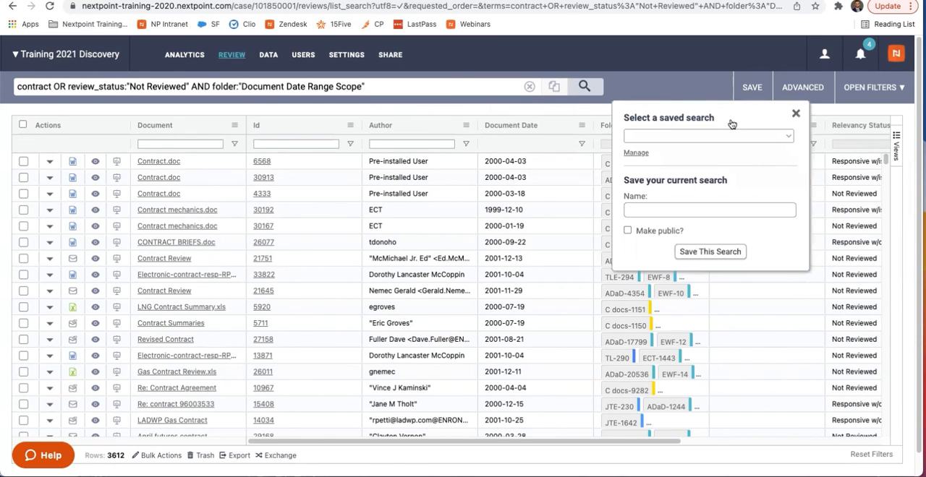
click(684, 208)
click(632, 232)
click(703, 141)
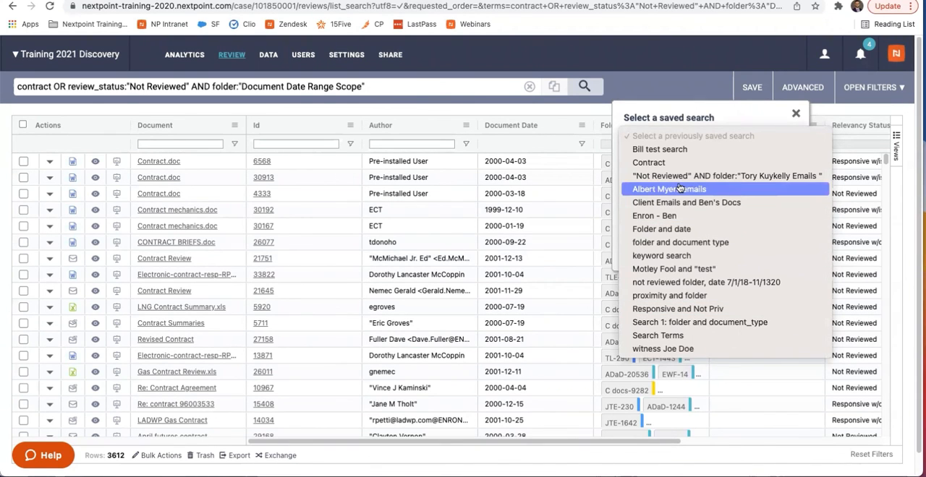
click(731, 117)
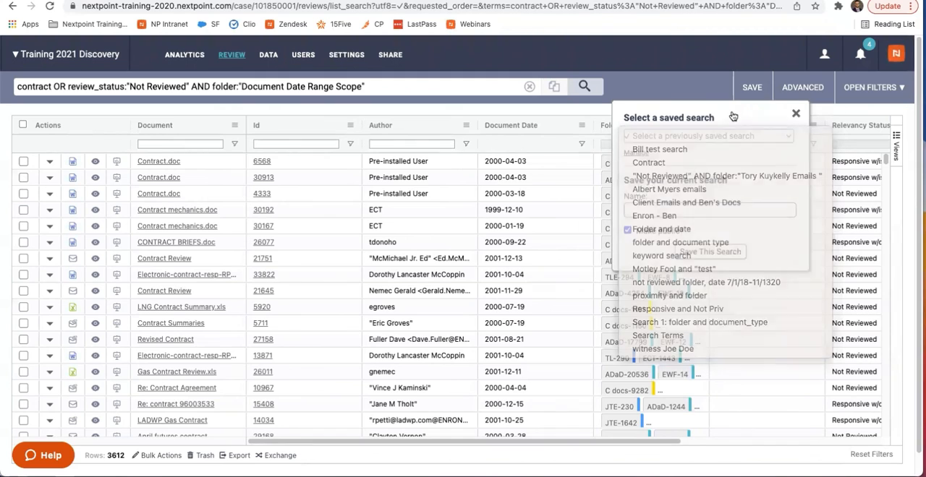